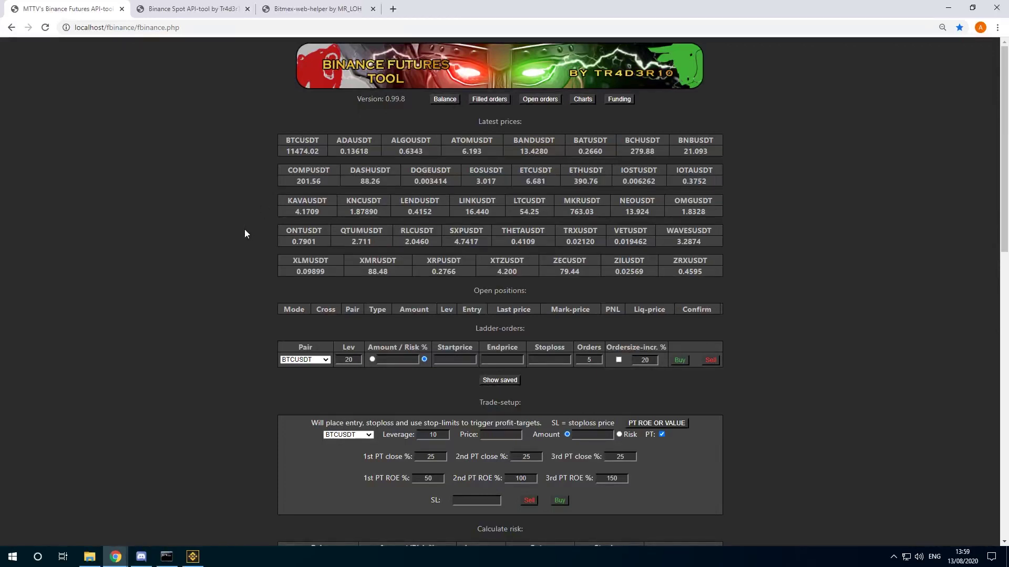
- Check the account balances and review the latest filled orders, then hide them
left_click(444, 100)
left_click(499, 100)
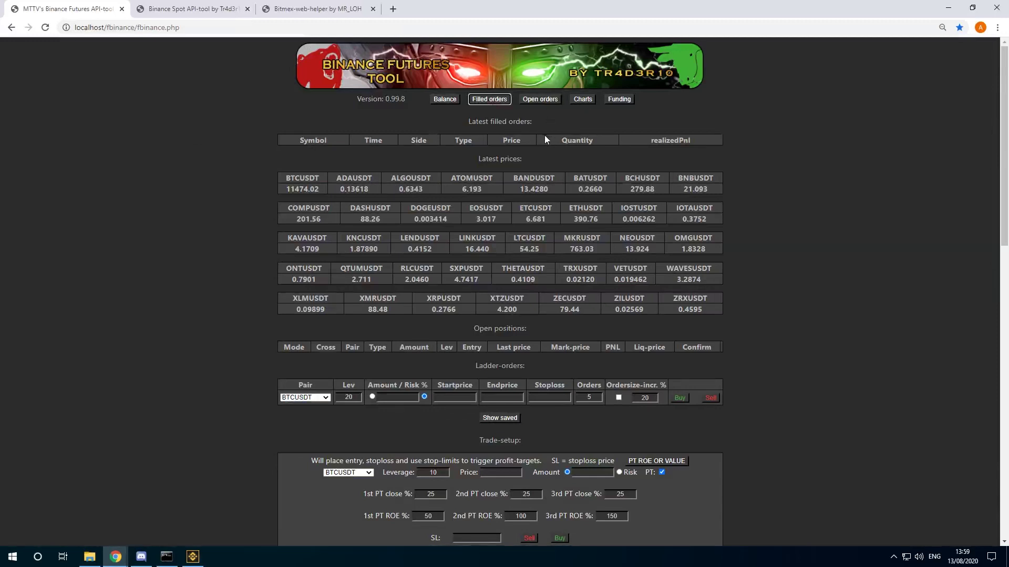
left_click(494, 99)
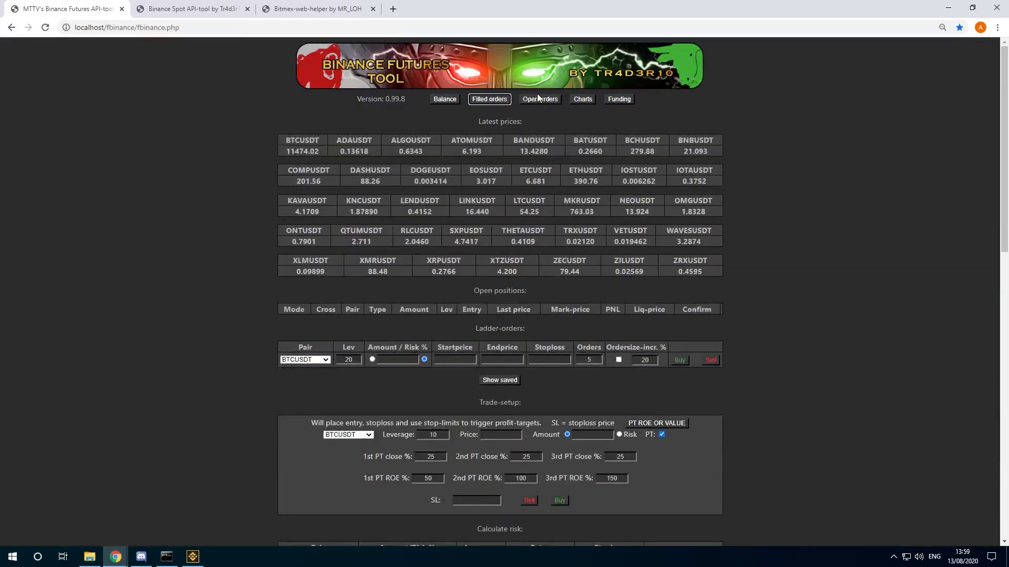
- Load the BTCUSDT 5m price chart, then return to the main page
left_click(583, 98)
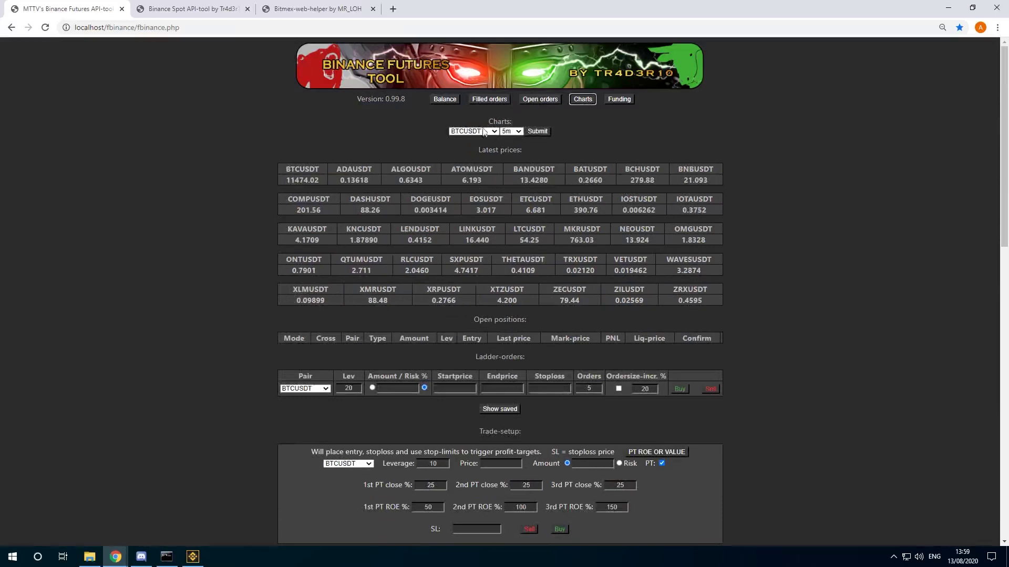
left_click(537, 131)
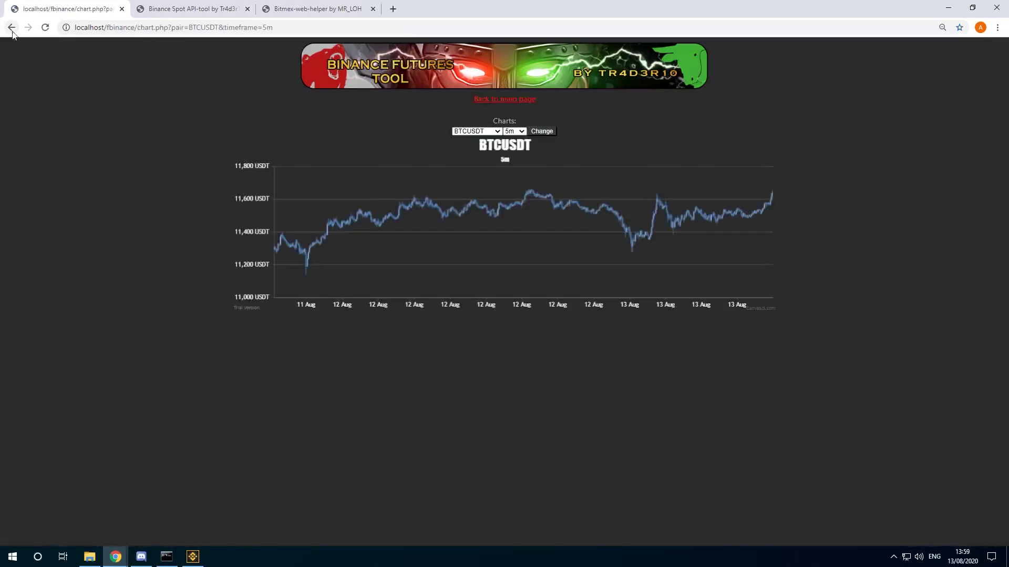
left_click(12, 29)
- Review the funding rates for all pairs, then hide the table and scroll down
left_click(625, 100)
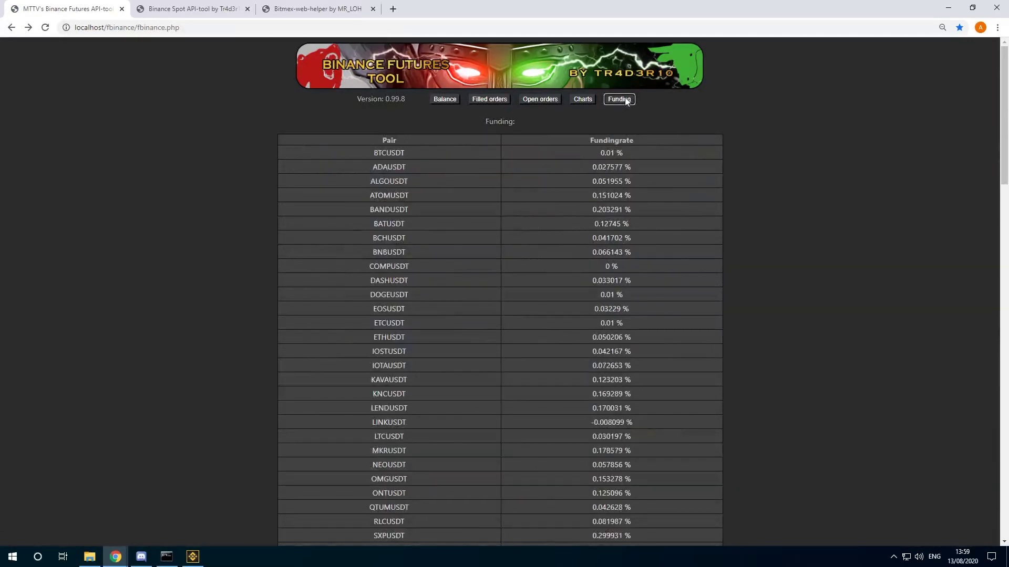
left_click(625, 101)
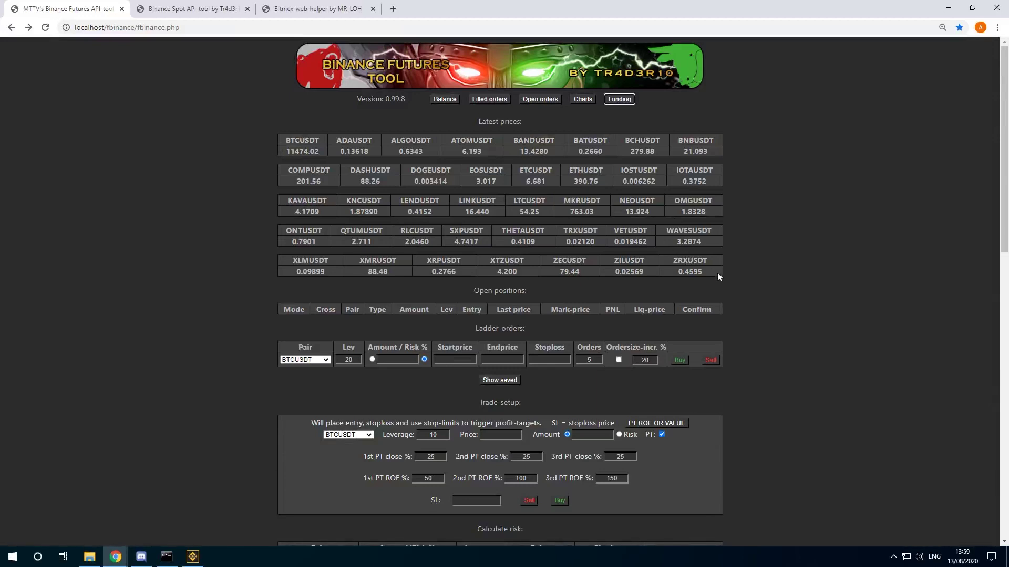
scroll(451, 282, "down", 1)
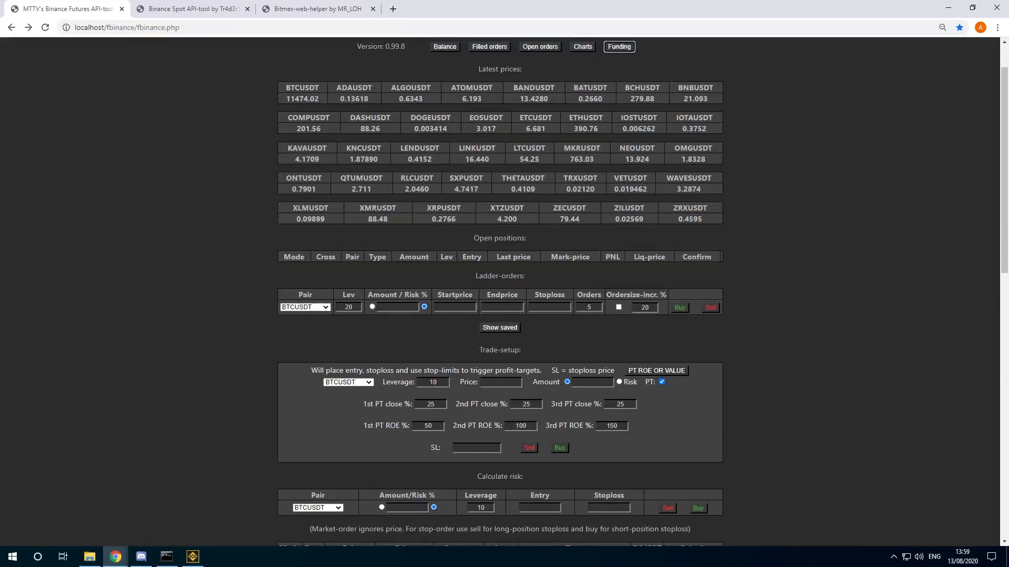
- Fill in the ladder order: leverage 30, risk 1, start 9411, end 9211, stoploss 9111
key("Tab")
key("Tab")
type("30")
key("Tab")
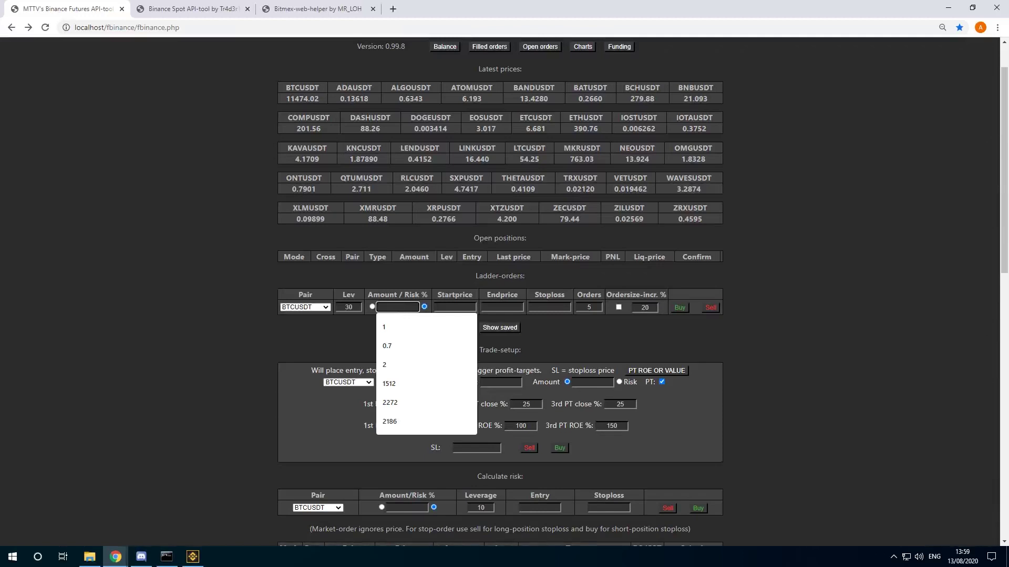
type("1")
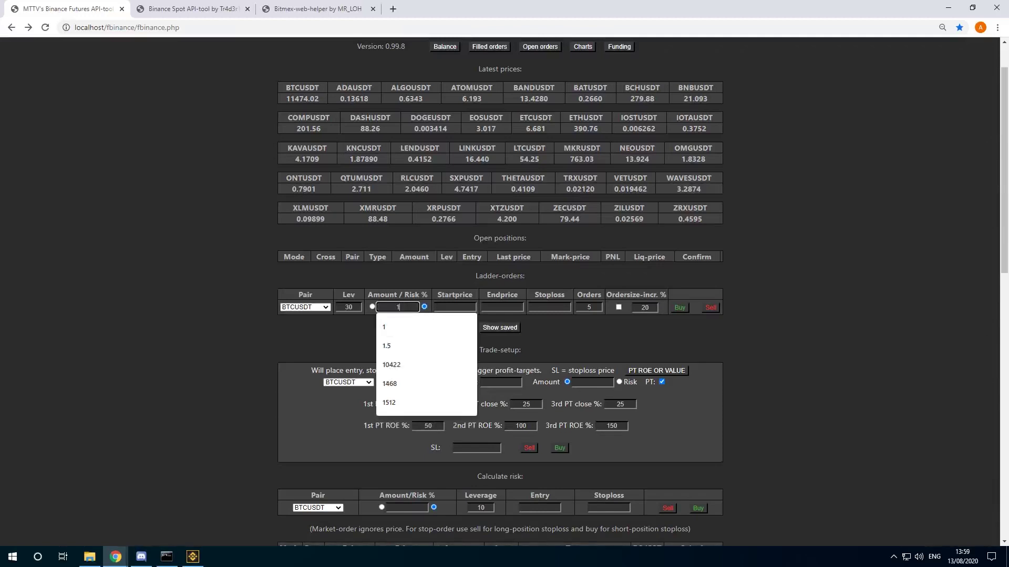
key("Tab")
key("Tab")
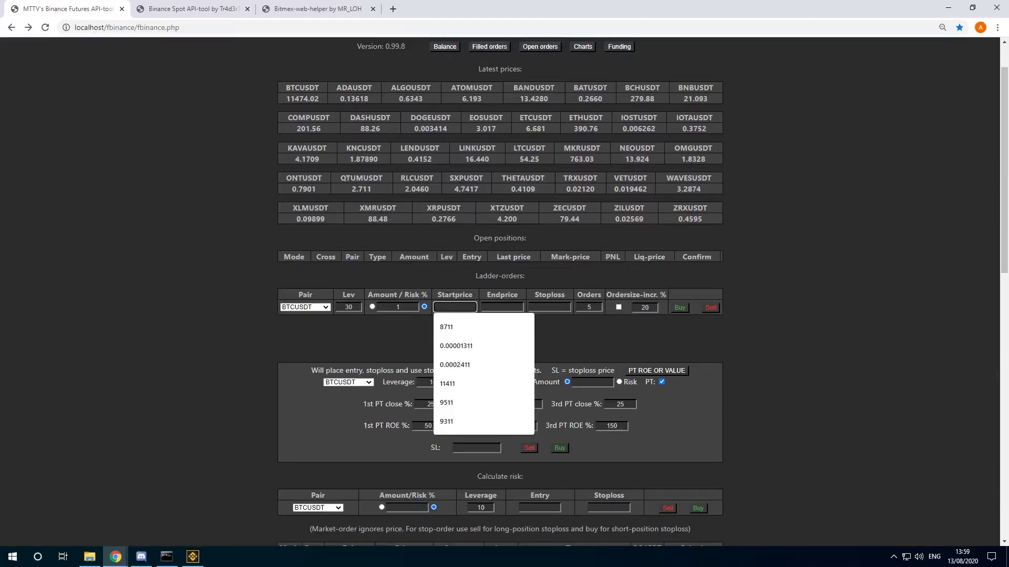
type("9411")
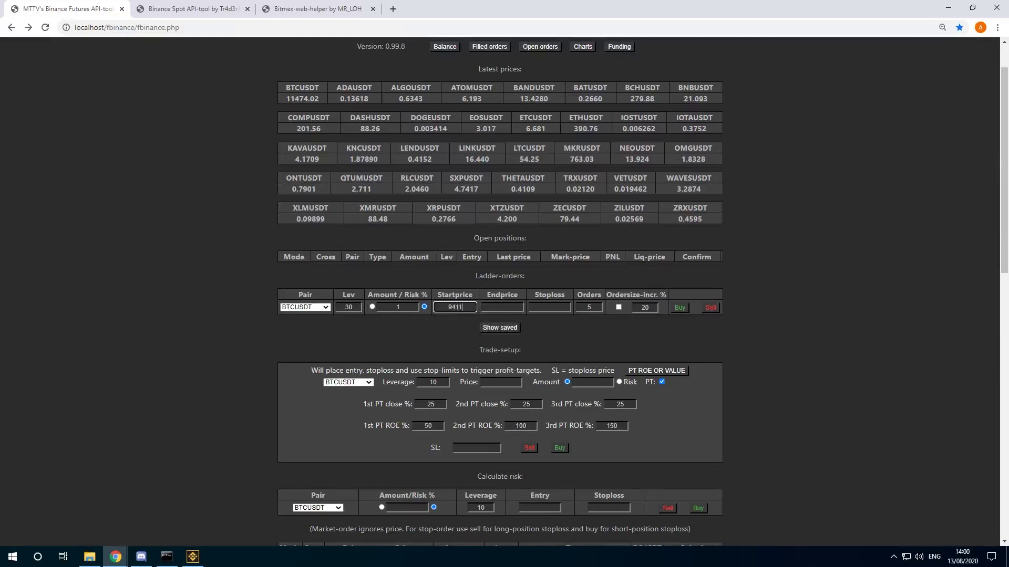
key("Tab")
type("9")
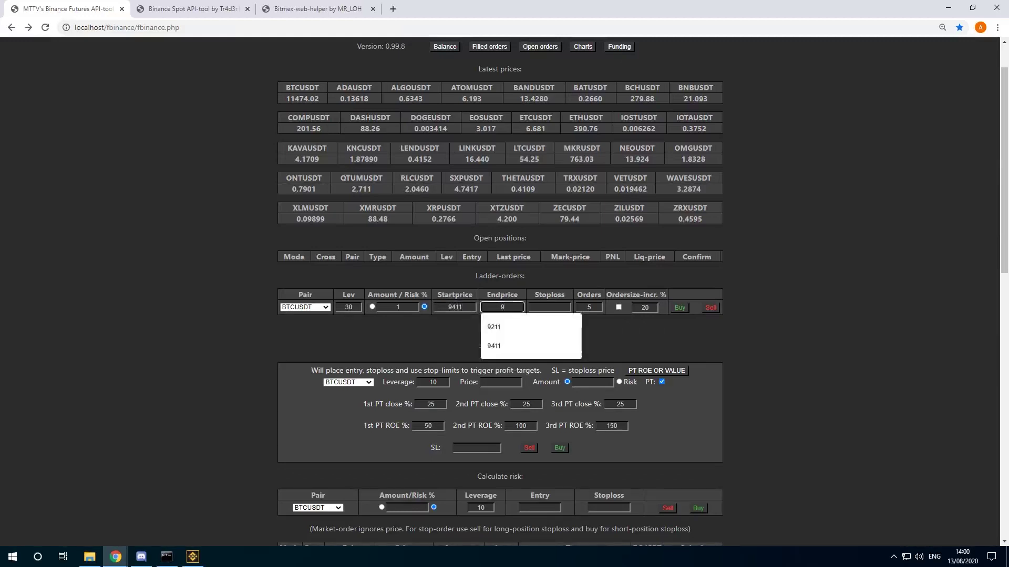
type("211")
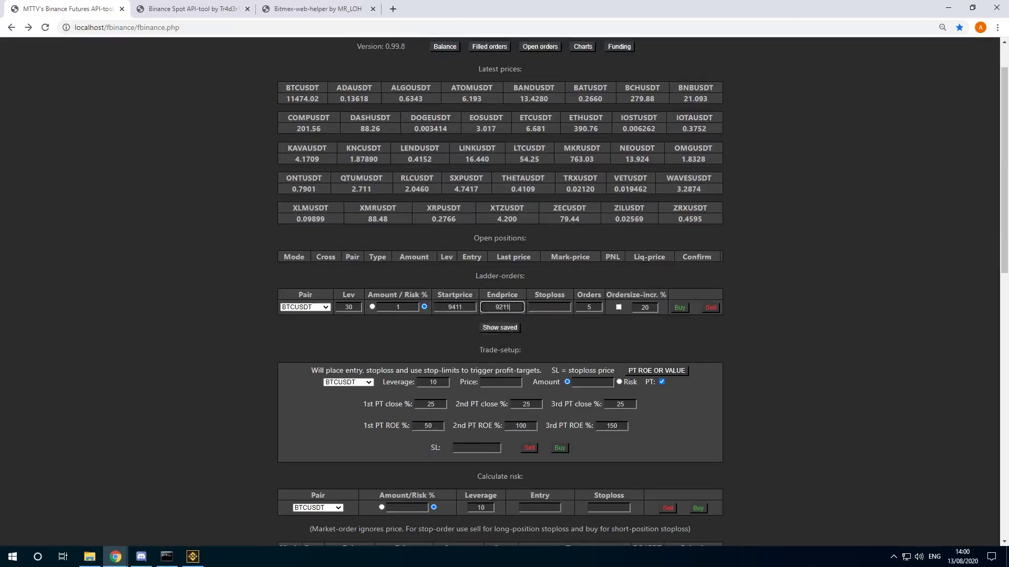
key("Tab")
type("91")
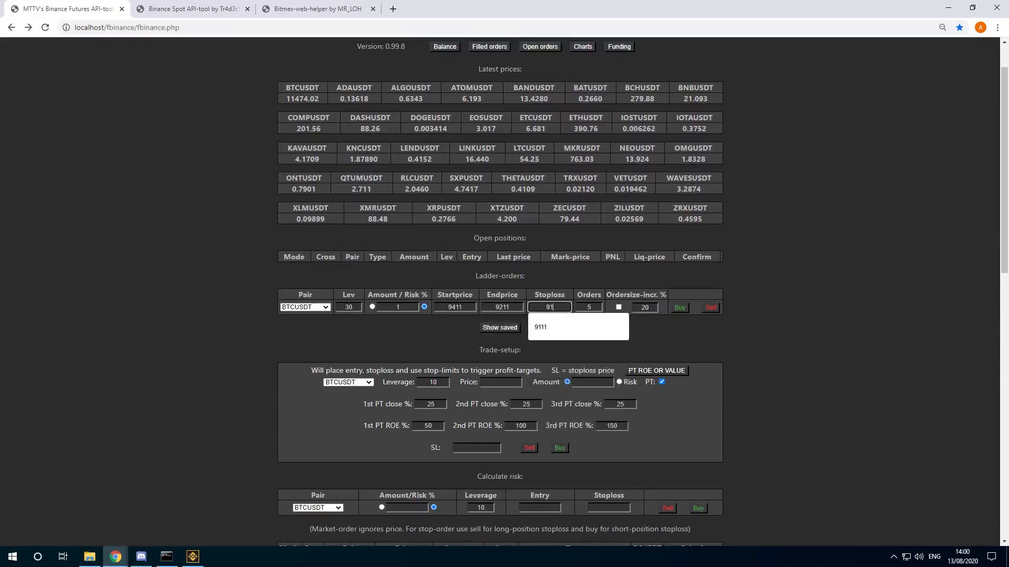
type("11")
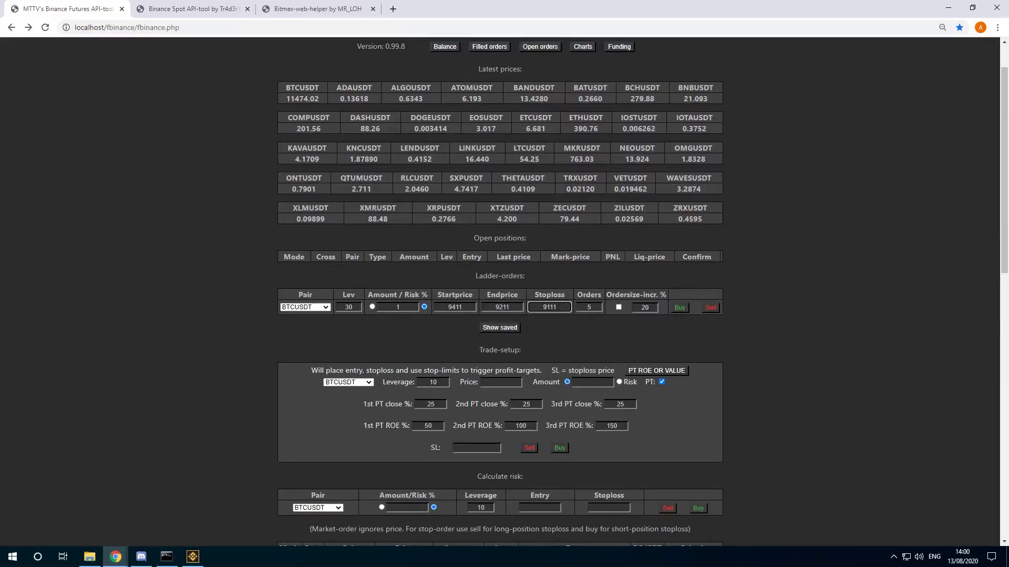
- Enable 10% order-size increments and preview the BTCUSDT buy ladder
left_click(619, 307)
key("Tab")
type("10")
left_click(681, 308)
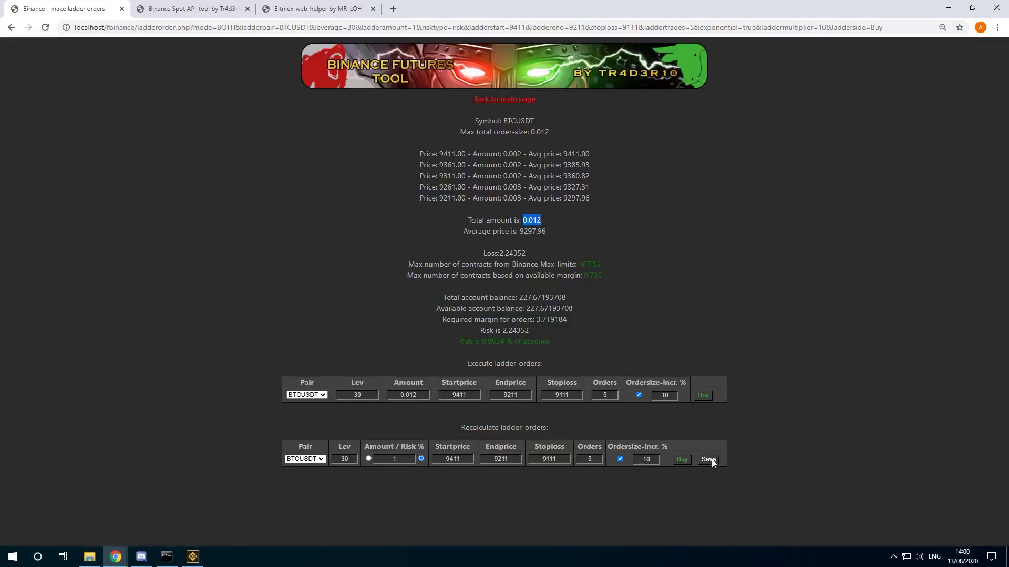
- Save the previewed five-order BTCUSDT ladder (total 0.012, average 9297.96)
left_click(710, 461)
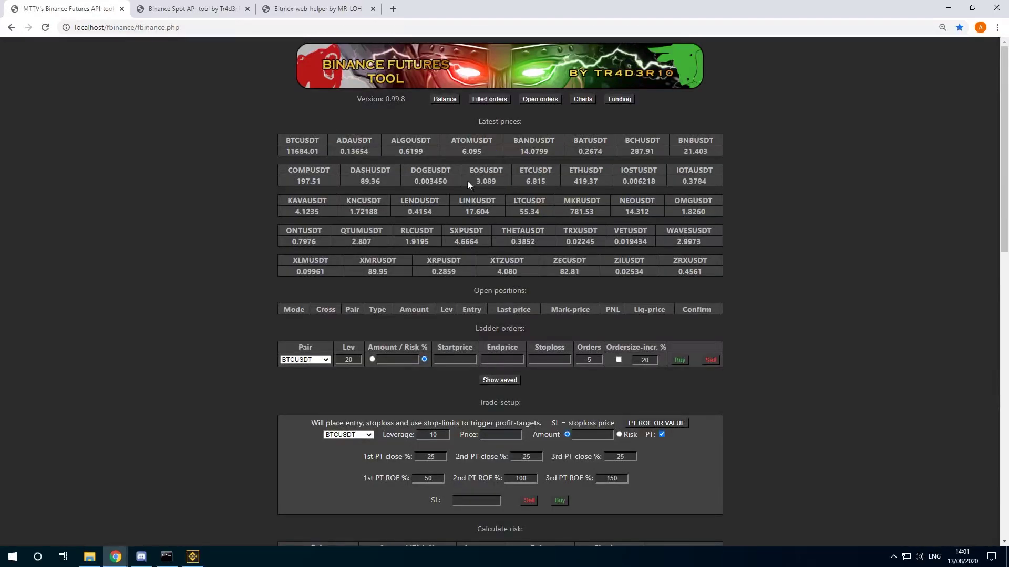
- Execute the saved BTCUSDT ladder as five buy orders from 9411 to 9211
left_click(502, 380)
scroll(508, 378, "down", 1)
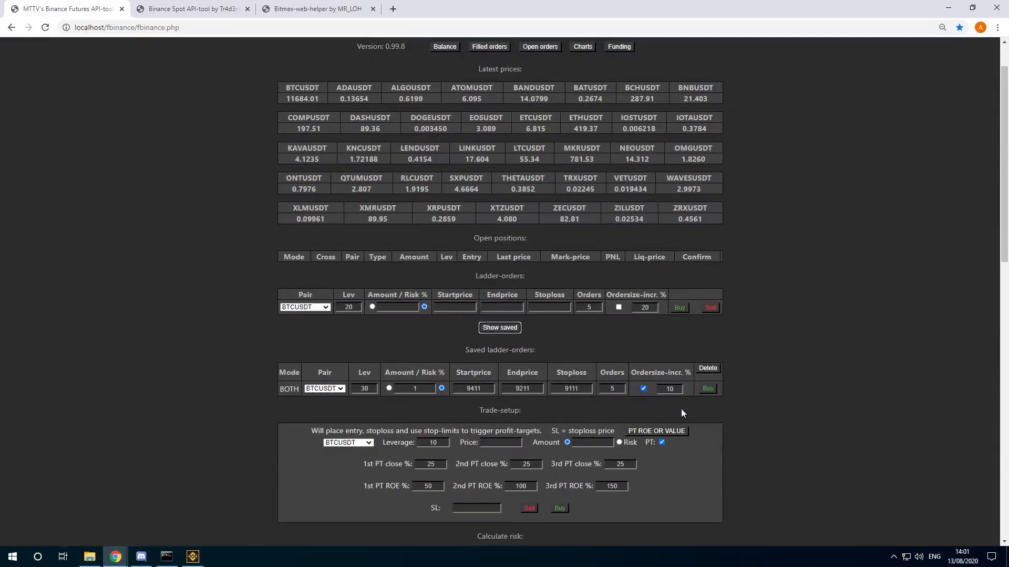
left_click(708, 389)
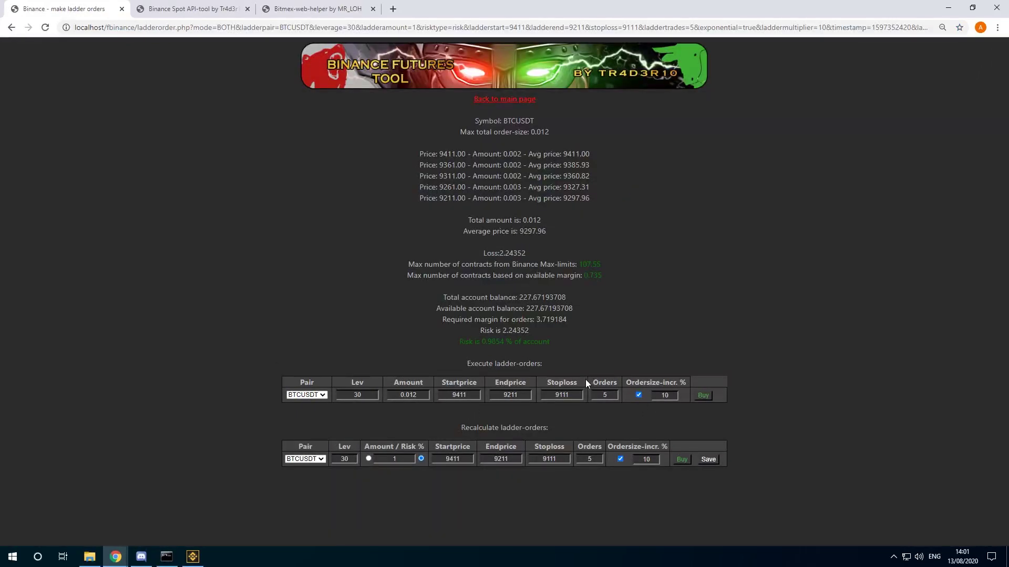
left_click(704, 395)
- Confirm the new open orders in the Binance app, then return to the browser
left_click(193, 557)
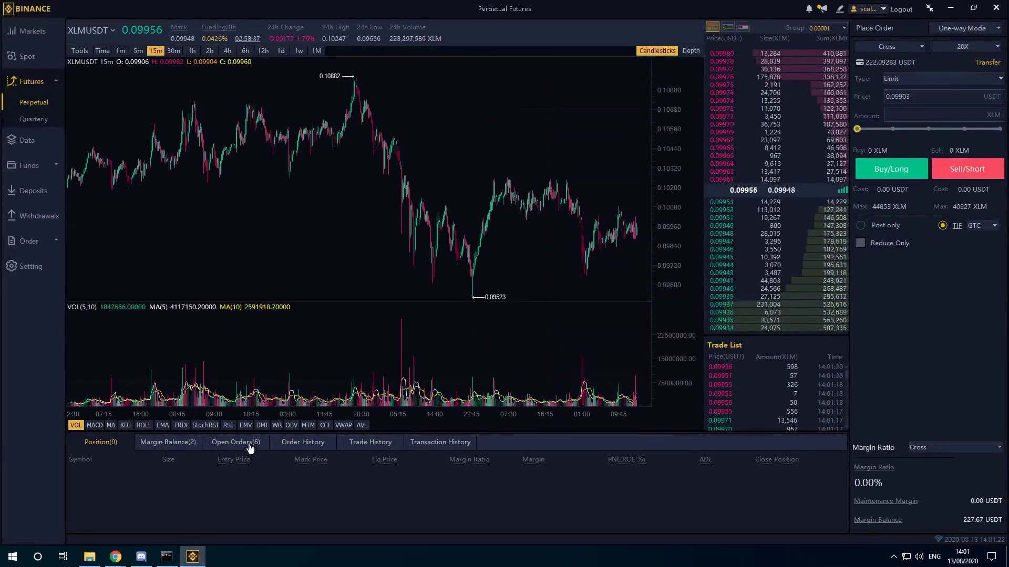
left_click(235, 442)
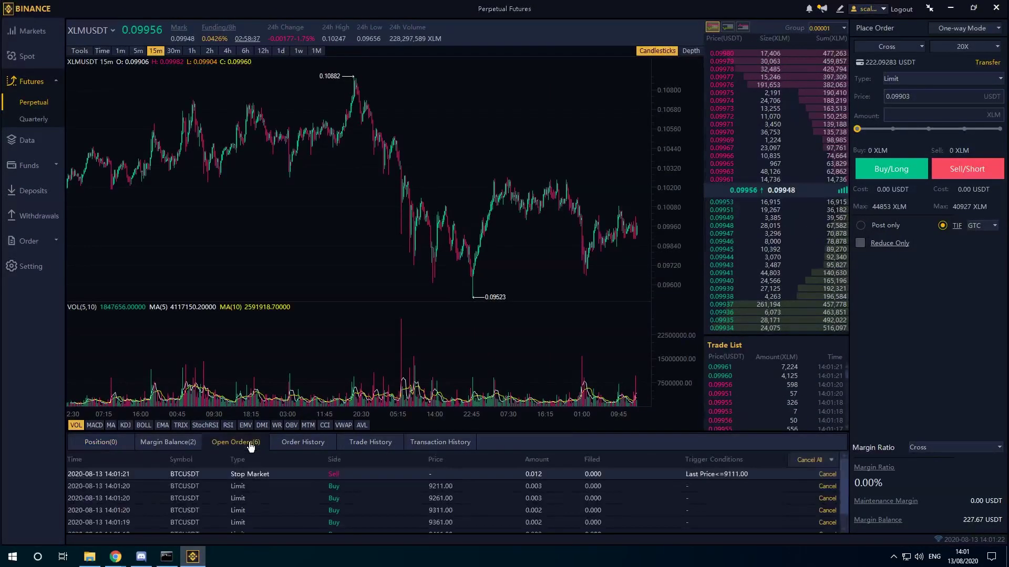
left_click(193, 556)
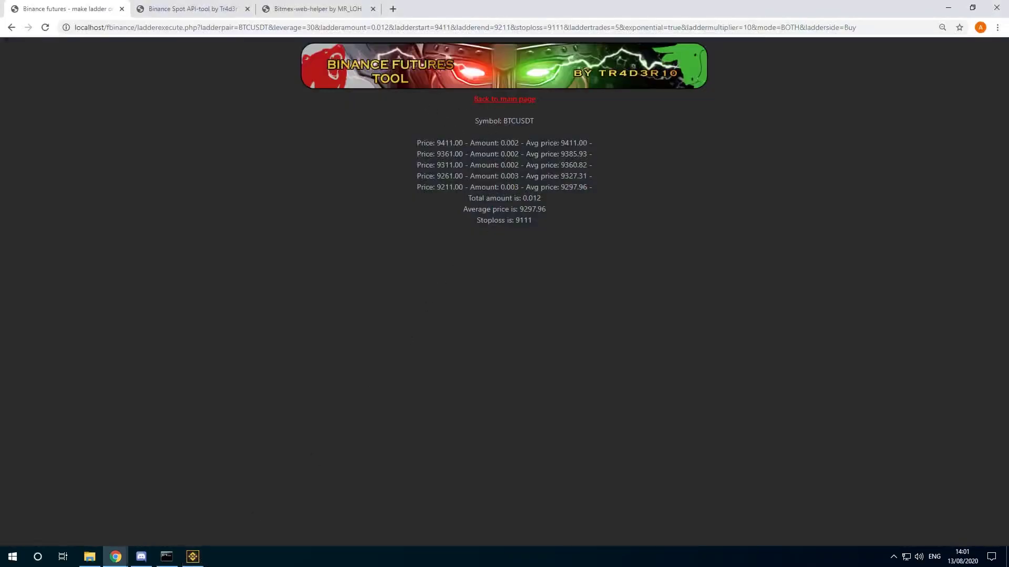
- Reload the main page and set the trade-setup leverage to 30 and price to 9311
key("F5")
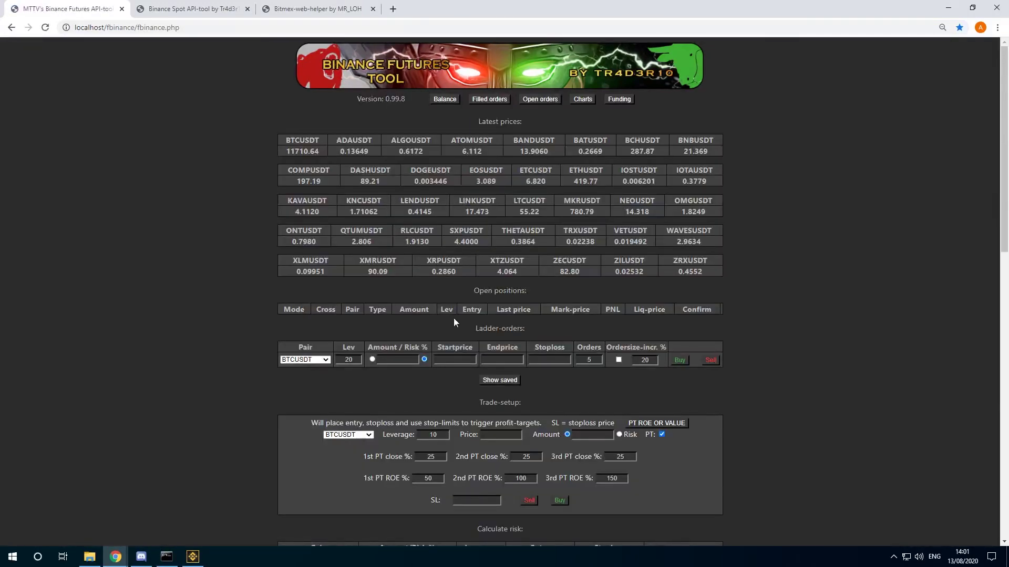
scroll(441, 328, "down", 1)
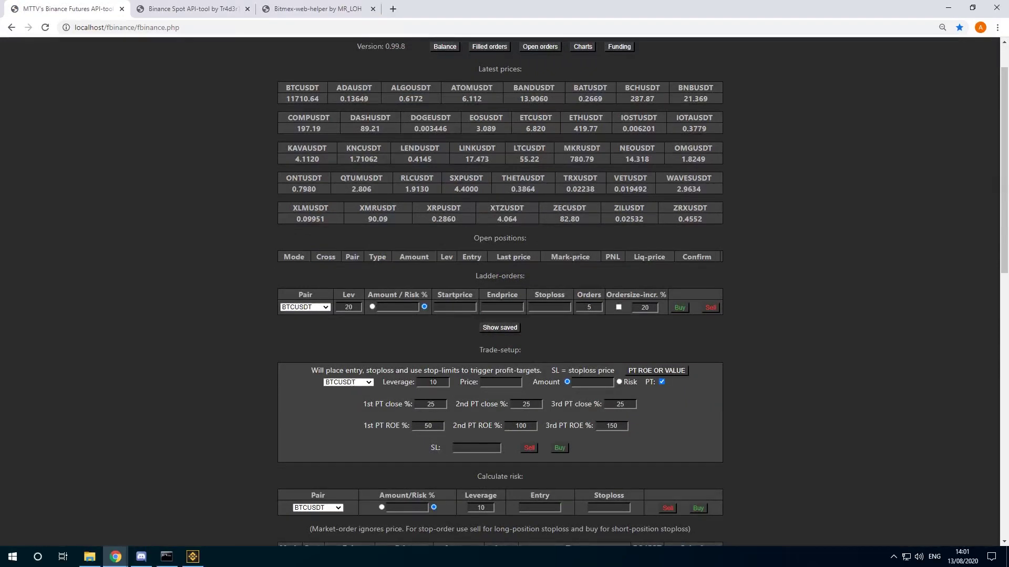
double_click(433, 382)
type("20")
key("BackSpace")
type("30")
left_click(501, 382)
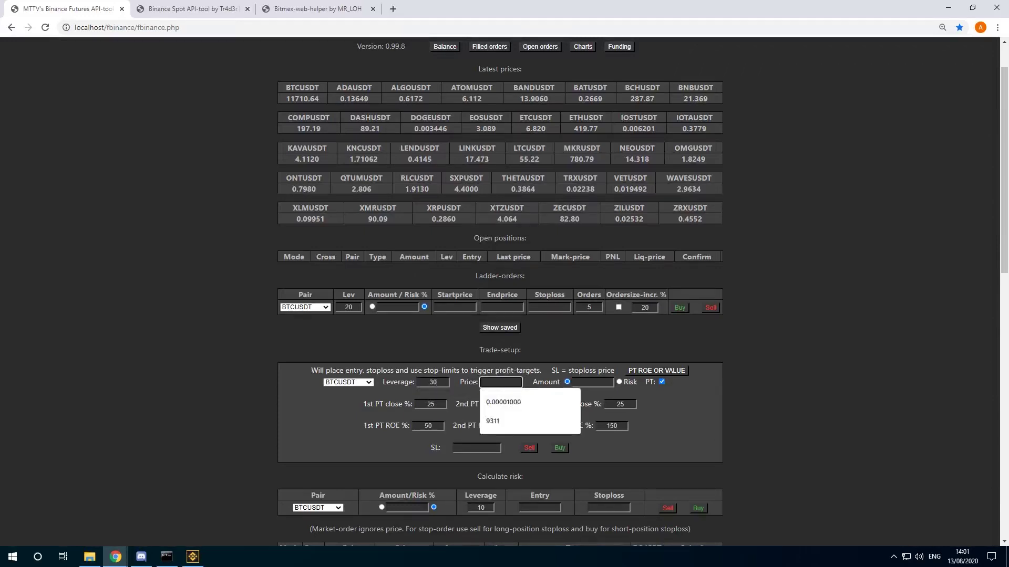
key("Down")
key("Down")
key("Return")
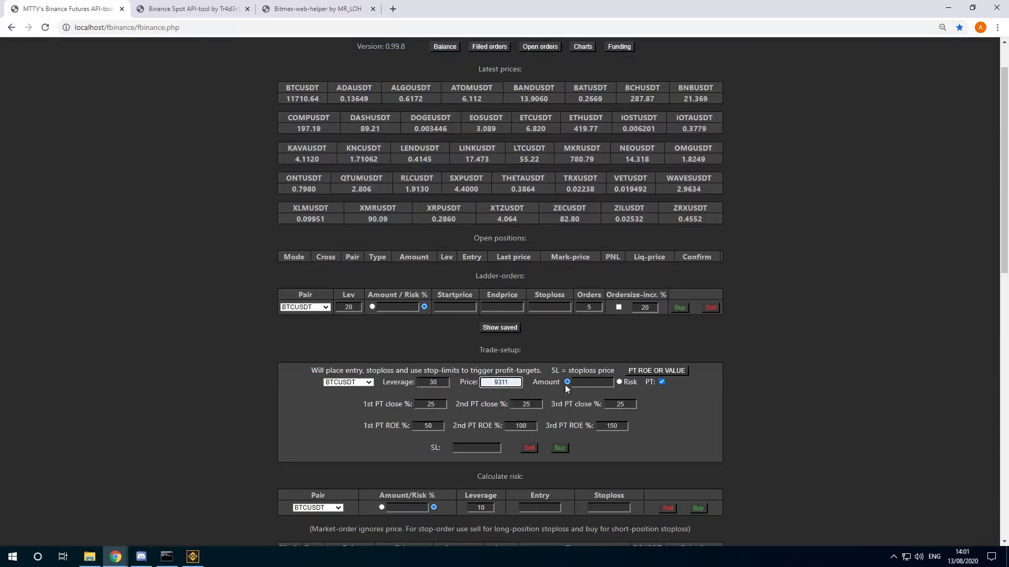
- Size the trade by 2% risk, keep ROE profit targets, and set stop loss 9211
left_click(619, 382)
left_click(593, 382)
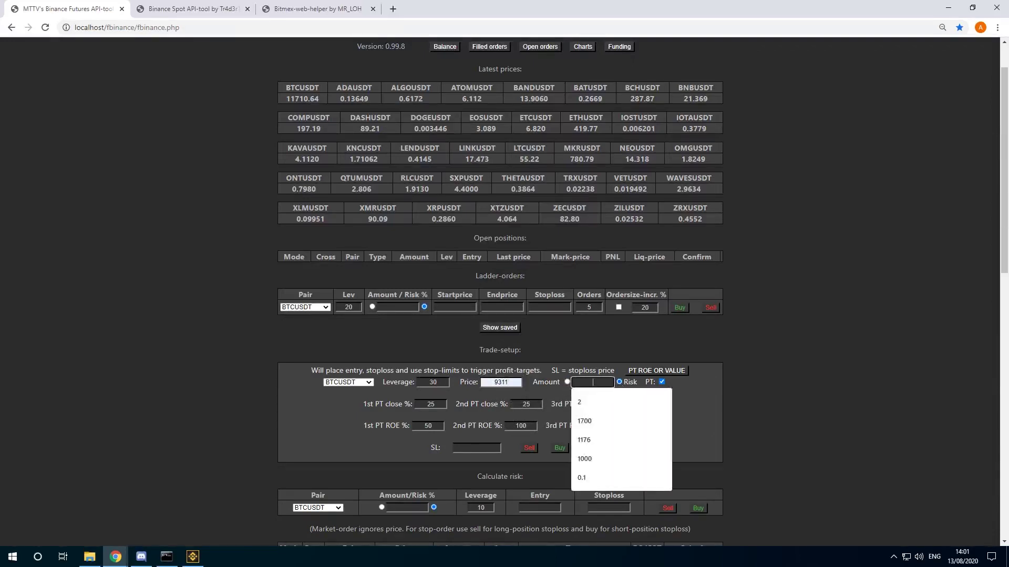
left_click(582, 402)
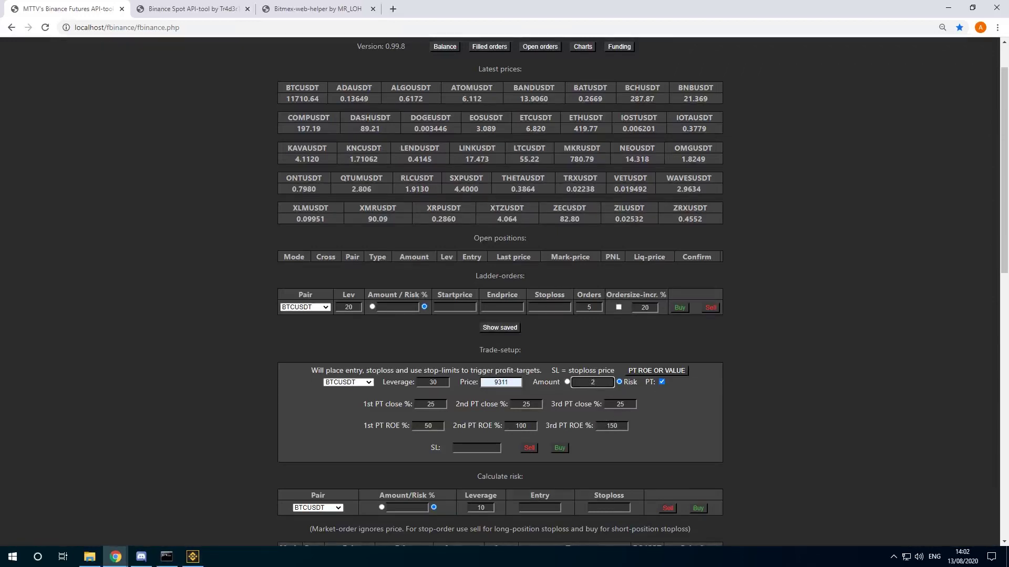
left_click(672, 371)
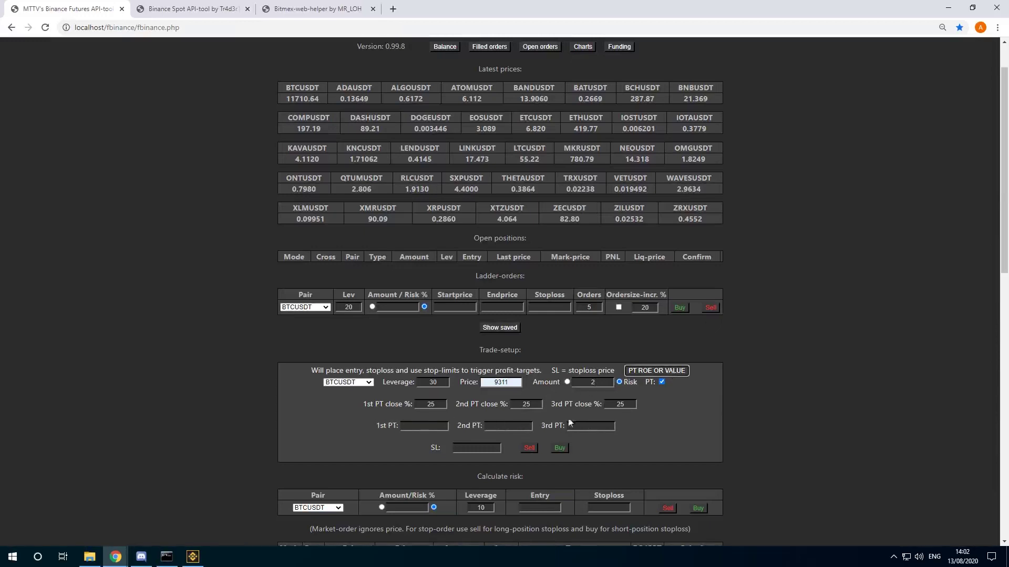
left_click(678, 374)
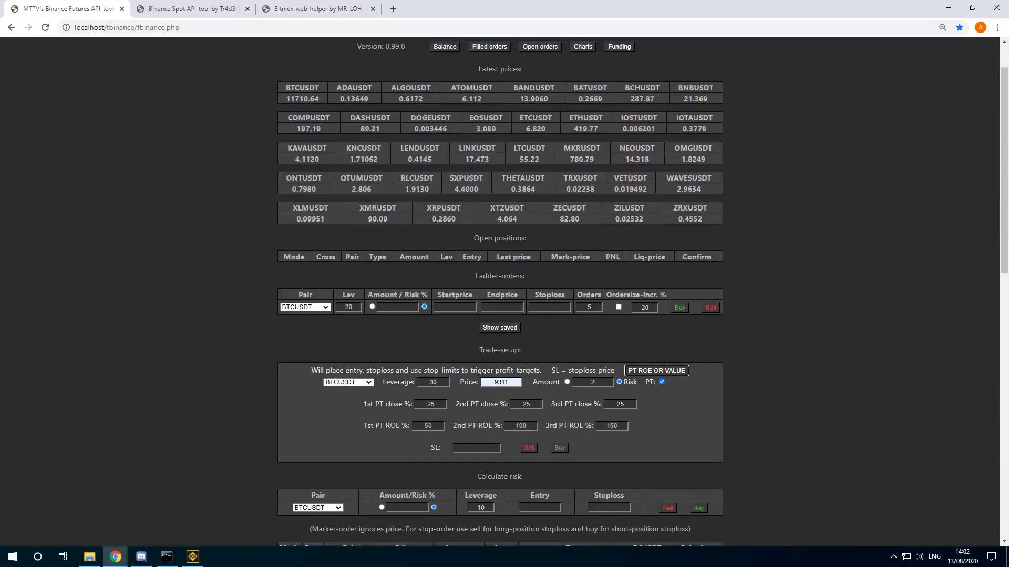
left_click(481, 448)
type("9211")
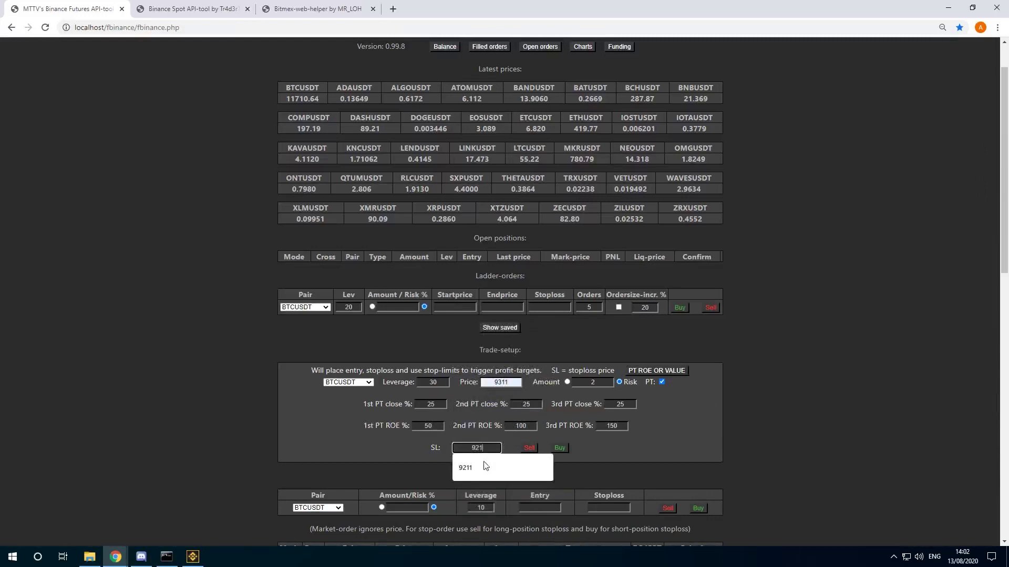
- Calculate the BTCUSDT long, check the 1.5% capped risk and 0.034151 size, and execute it
left_click(560, 448)
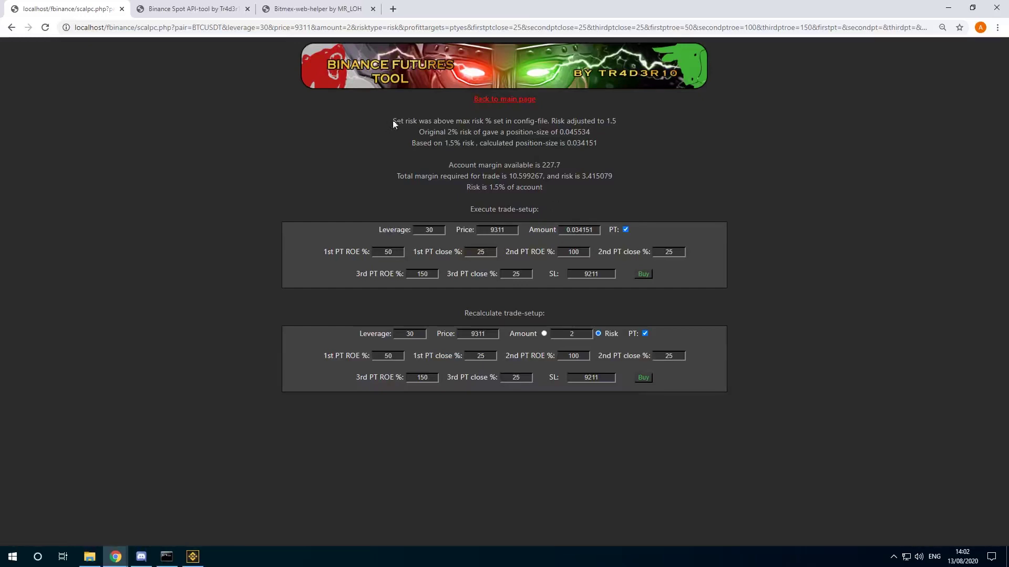
left_click_drag(393, 121, 647, 124)
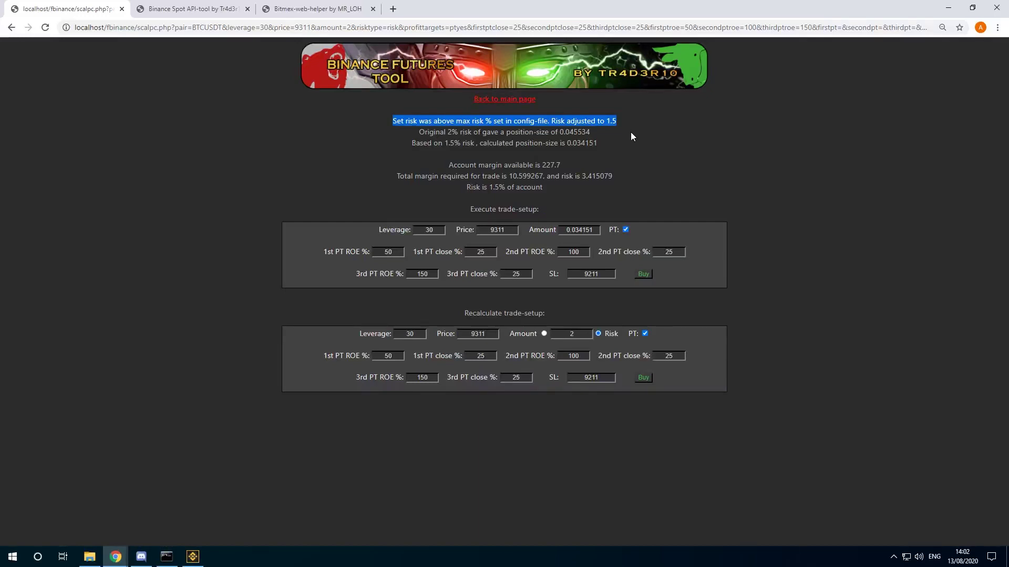
left_click(632, 137)
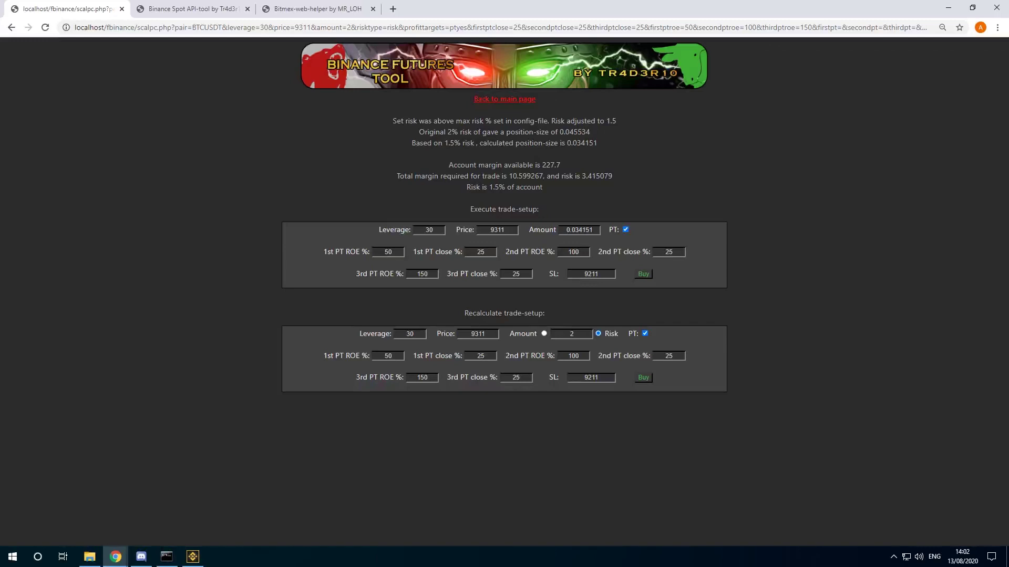
left_click_drag(566, 230, 594, 229)
left_click_drag(606, 121, 619, 122)
left_click_drag(566, 229, 586, 230)
left_click(646, 273)
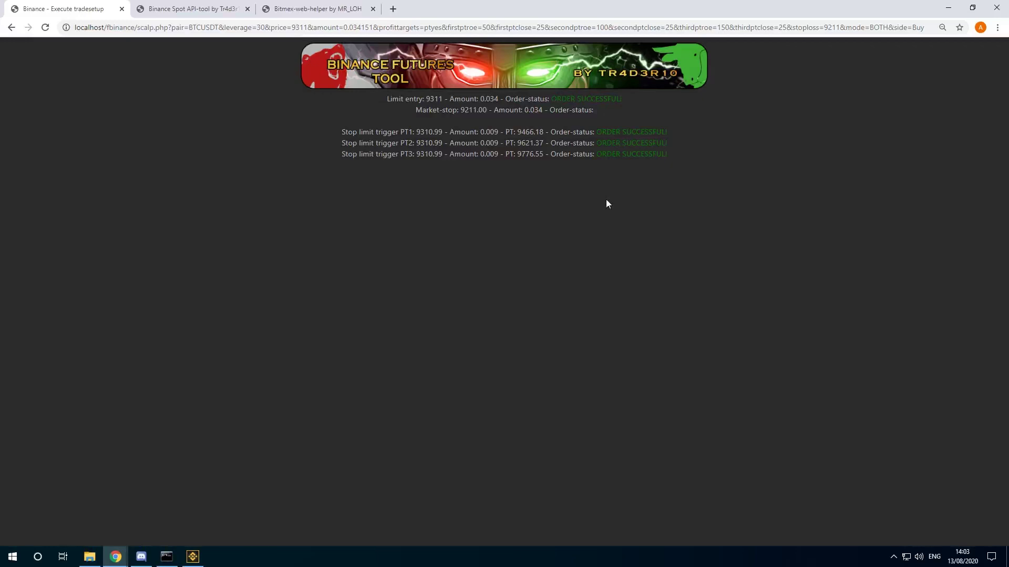
- Reload back to the main trading page after the ORDER SUCCESSFUL results
key("F5")
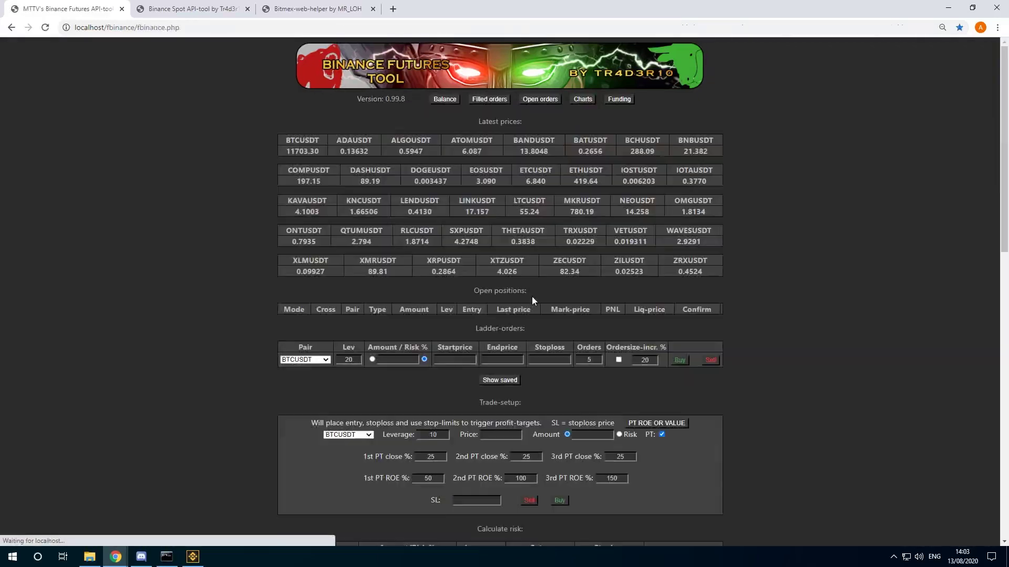
scroll(517, 296, "down", 4)
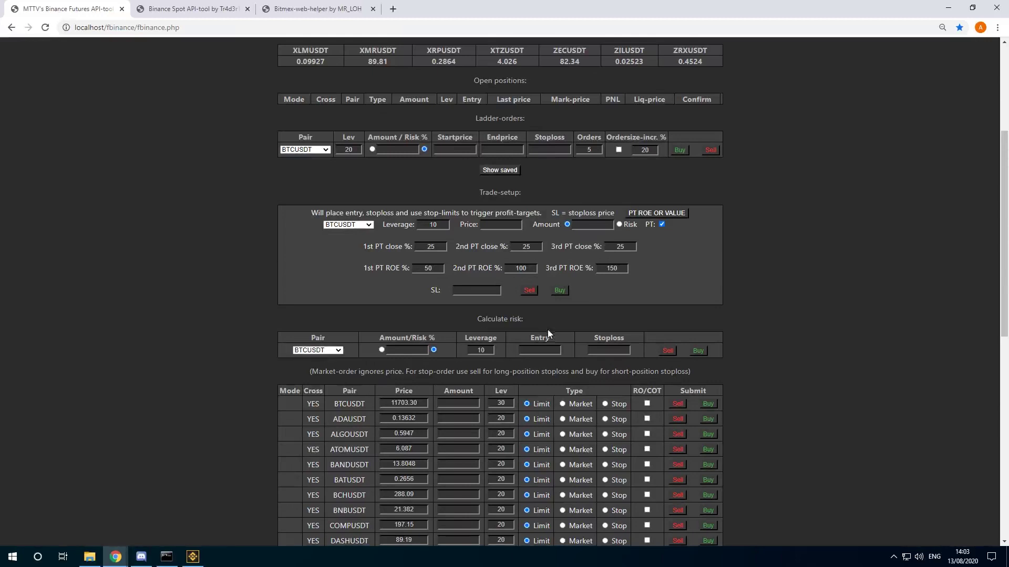
scroll(442, 354, "down", 4)
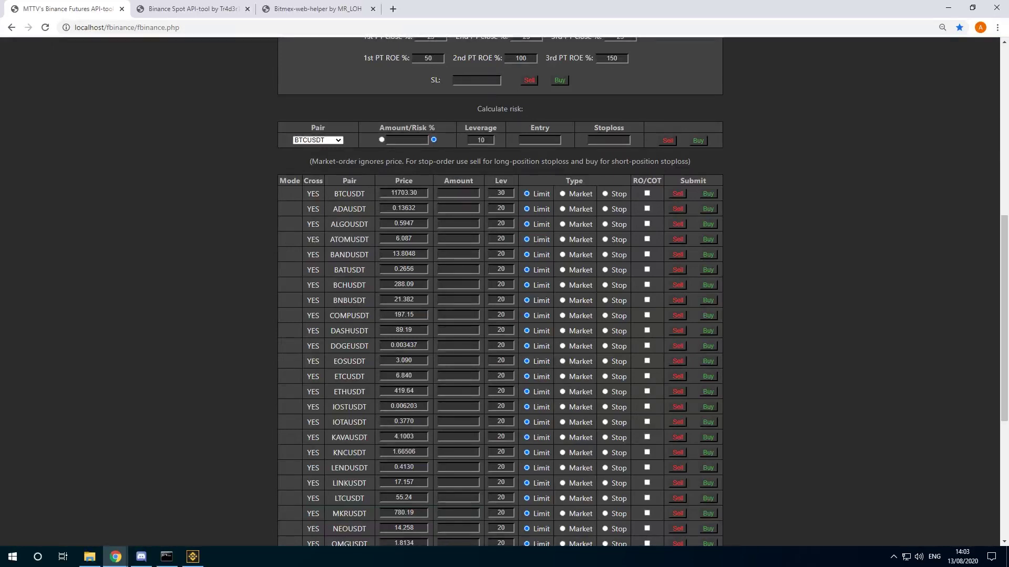
left_click(458, 193)
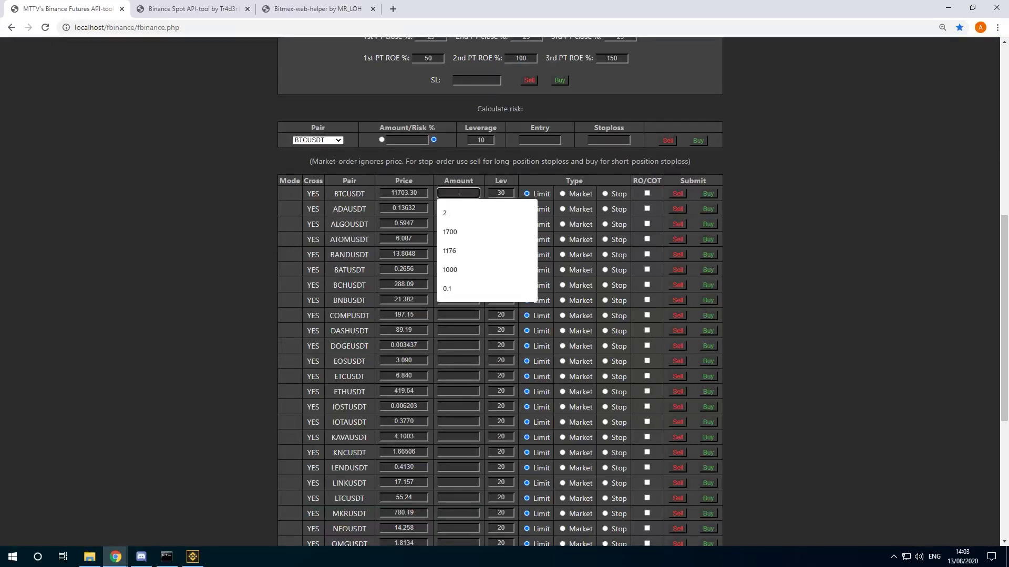
left_click(805, 180)
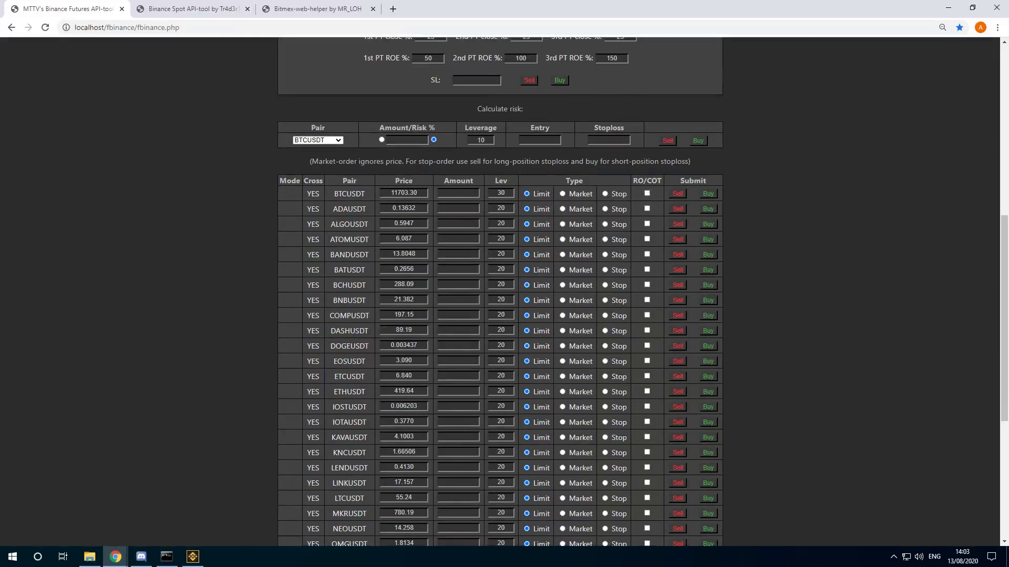
scroll(584, 255, "down", 5)
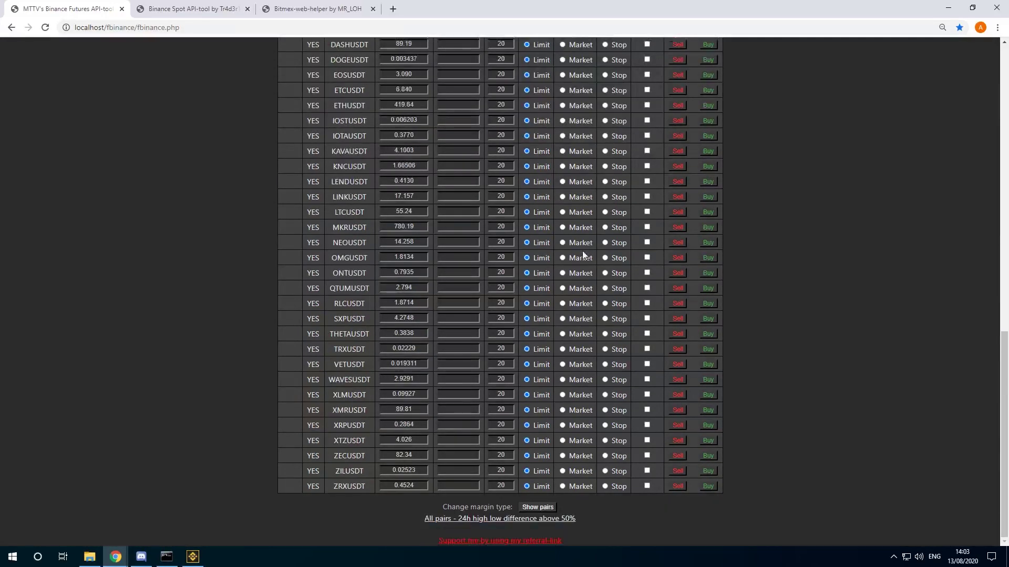
left_click(544, 509)
- Scroll through the Pair/Margintype table to find the pair whose margin type to change
scroll(561, 445, "down", 7)
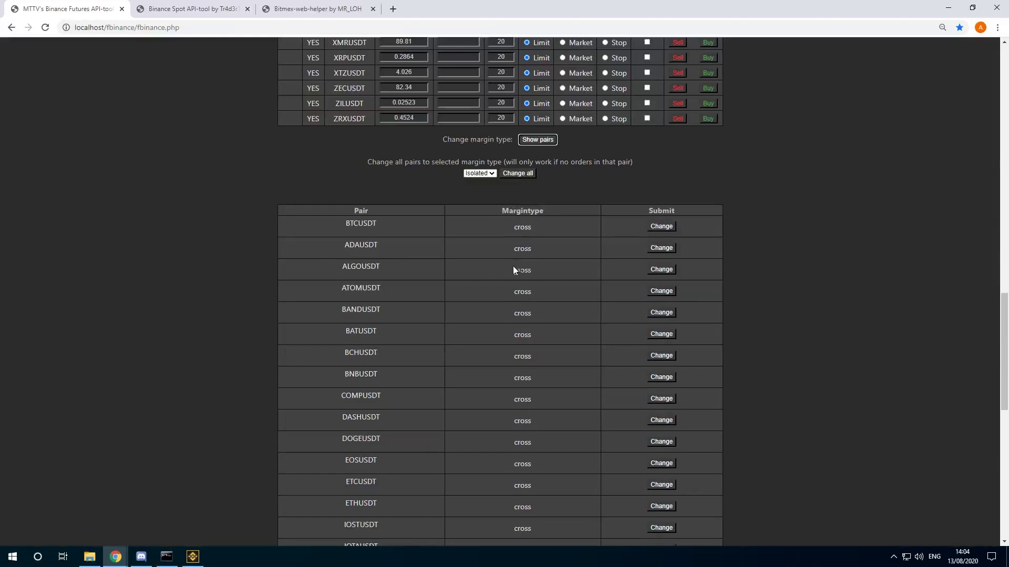
scroll(520, 288, "up", 3)
scroll(520, 288, "down", 3)
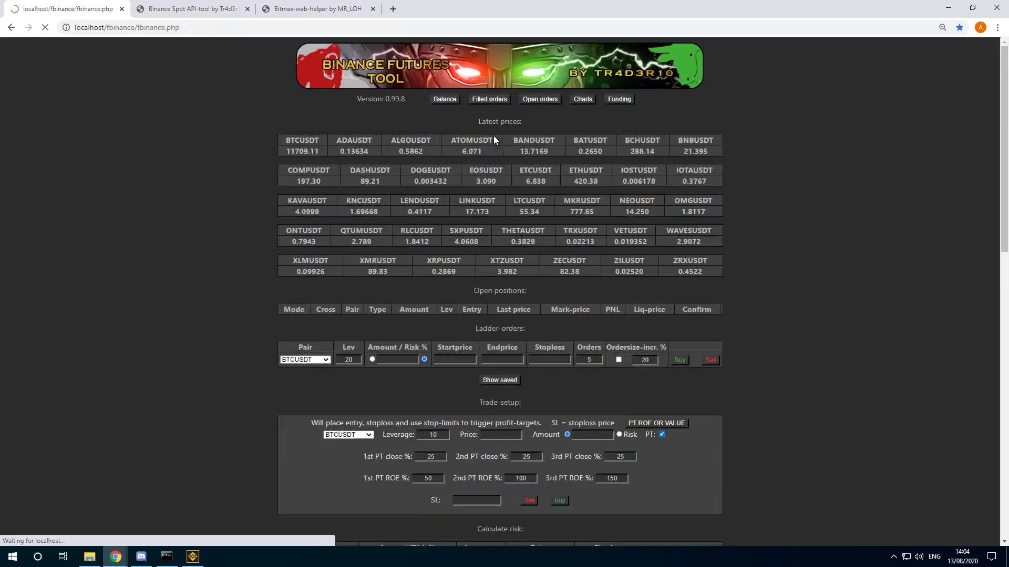
- Cancel all ten open BTCUSDT orders using cancel-by-symbol from the open orders list
left_click(538, 101)
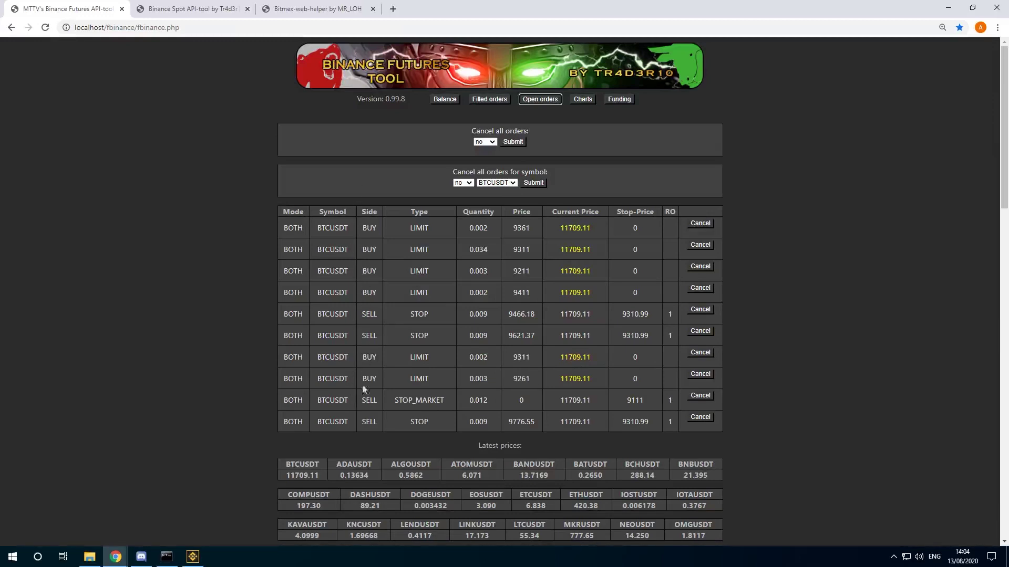
left_click(466, 183)
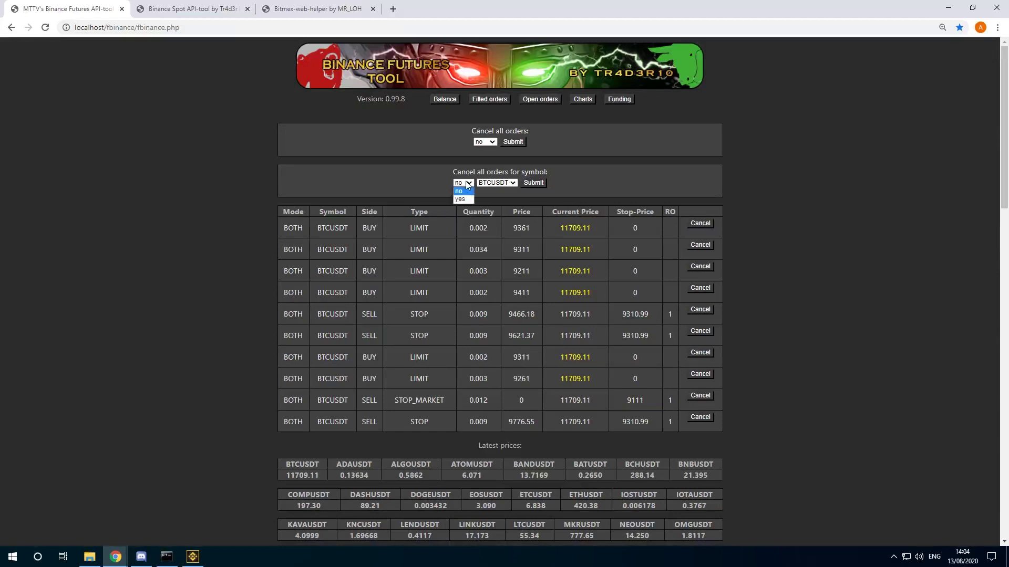
left_click(534, 183)
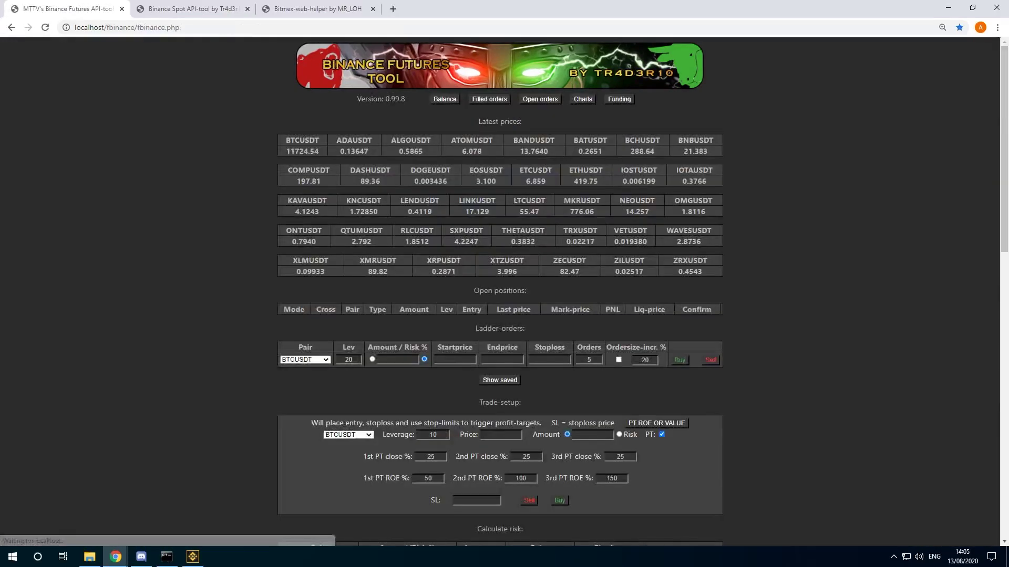
- Open a 0.01 BTCUSDT market long at 30x, then close that position
scroll(425, 322, "down", 4)
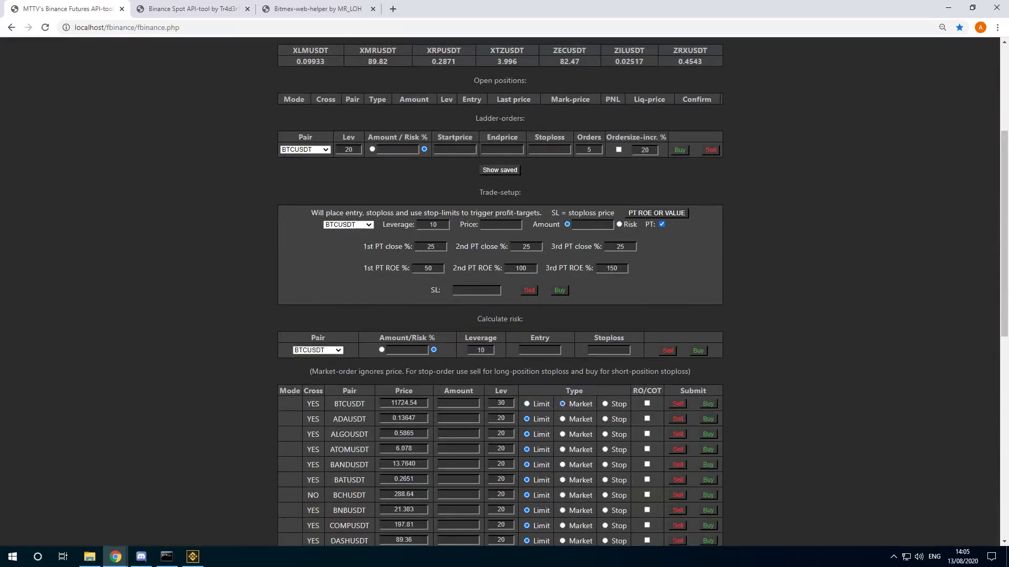
left_click(459, 403)
type("0.01")
left_click(709, 406)
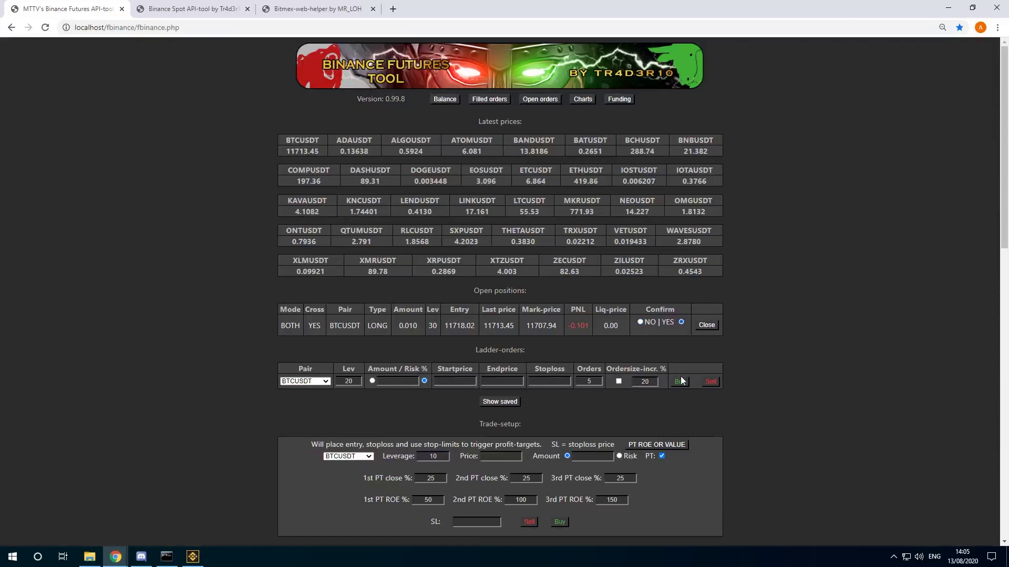
left_click(707, 326)
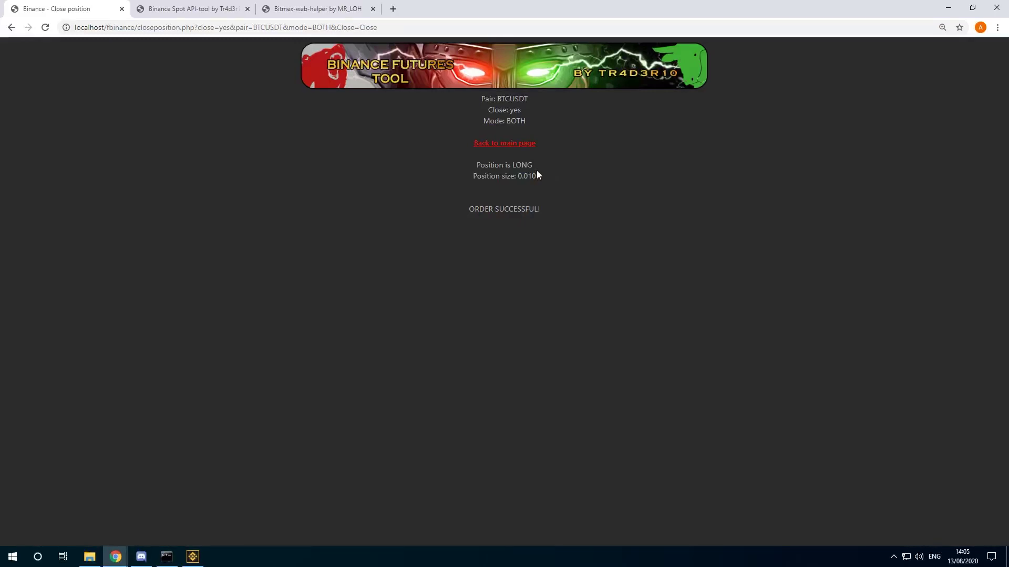
- Reload back to the main trading page after the 0.010 BTCUSDT long closes successfully
key("F5")
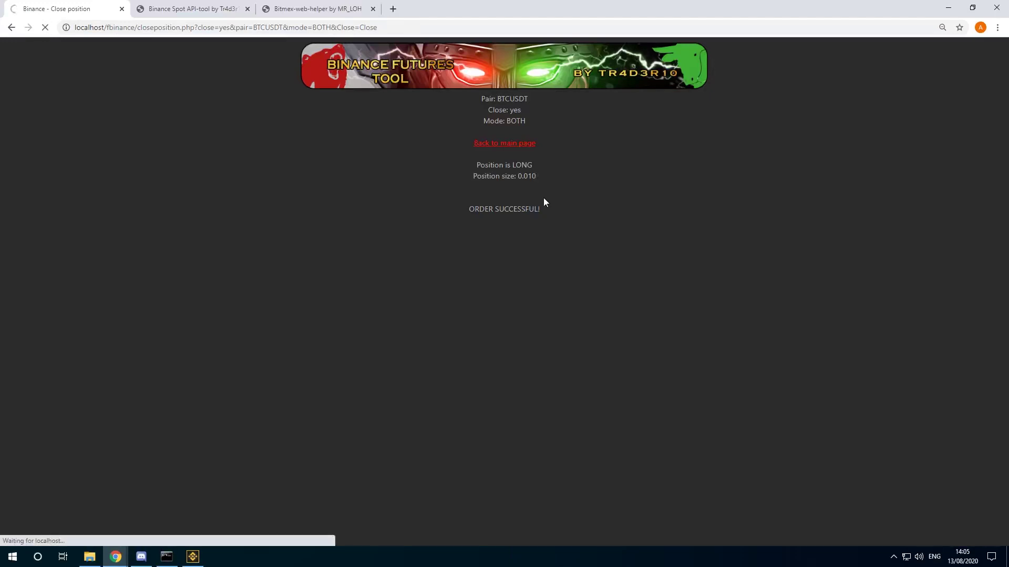